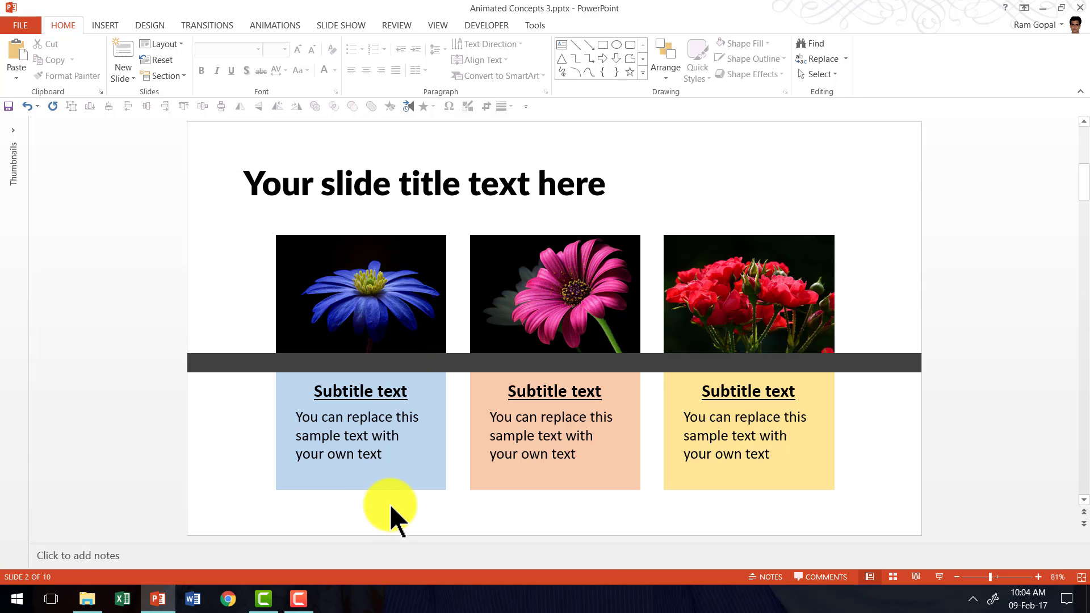
Step: Scroll down from slide 2 to the blank slide 3
{"action": "scroll", "coordinate": [390, 503], "scroll_direction": "down", "scroll_amount": 1}
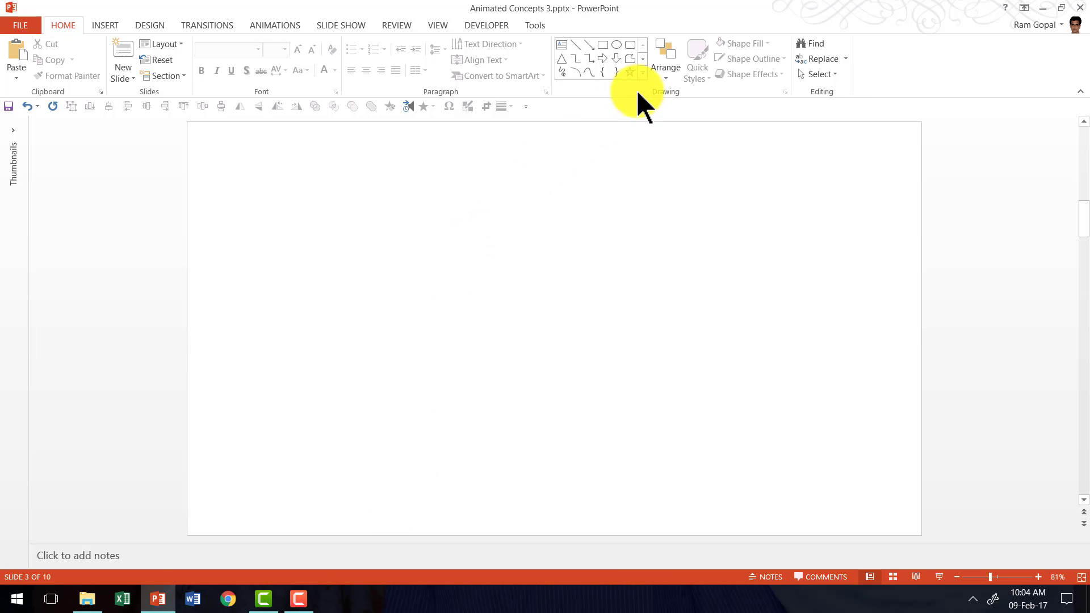
Step: Draw a rectangle stretching across the full width of the slide
{"action": "left_click", "coordinate": [642, 73]}
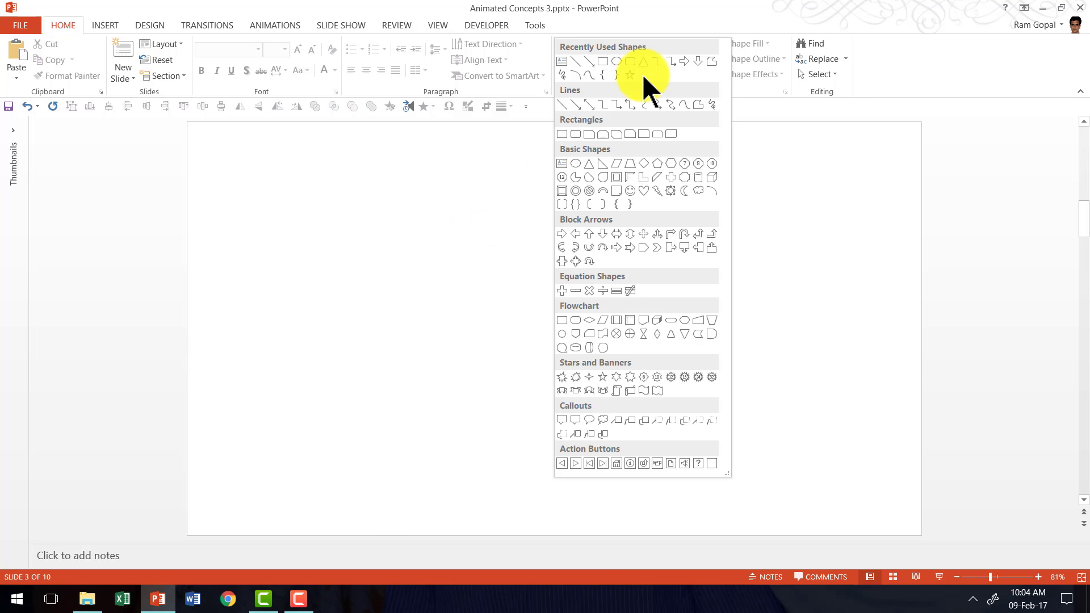
{"action": "left_click", "coordinate": [561, 133]}
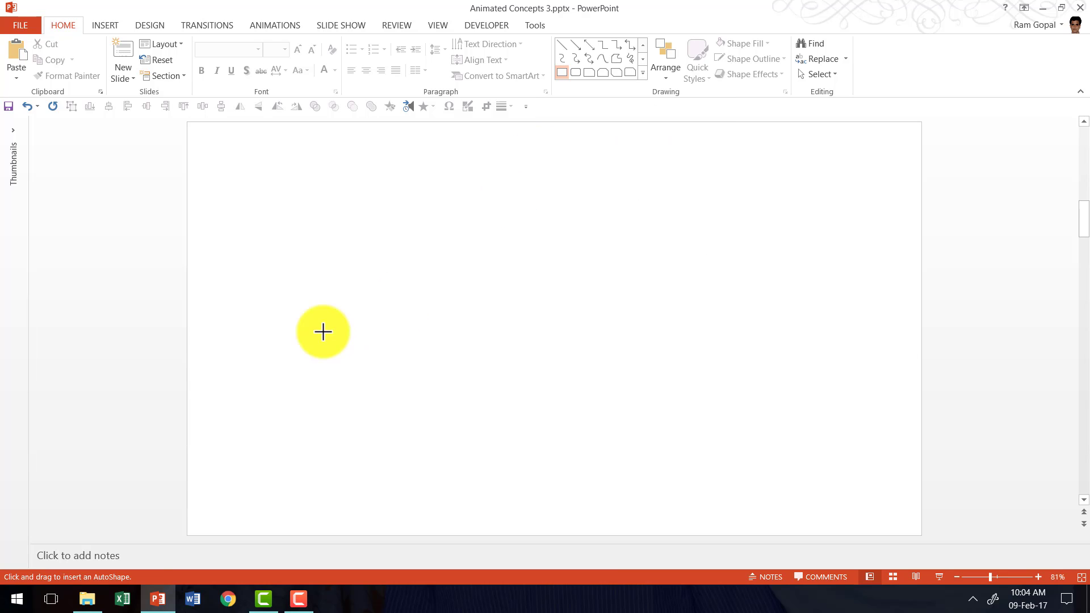
{"action": "mouse_move", "coordinate": [186, 312]}
{"action": "left_mouse_down"}
{"action": "mouse_move", "coordinate": [539, 367]}
{"action": "mouse_move", "coordinate": [861, 338]}
{"action": "mouse_move", "coordinate": [918, 347]}
{"action": "left_mouse_up"}
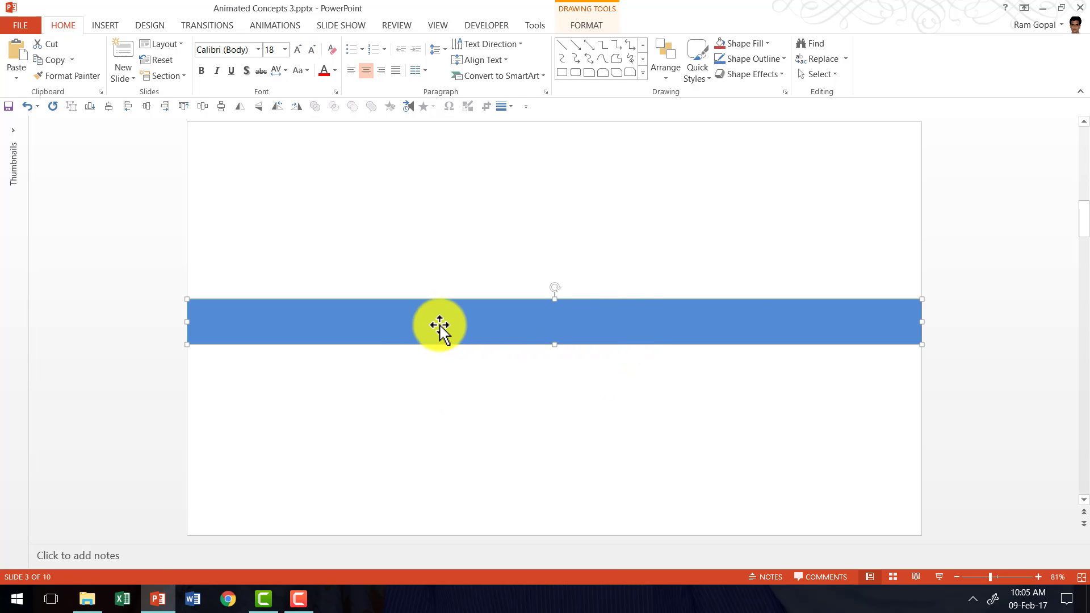
Step: Fill the band dark grey and nudge it slightly lower on the slide
{"action": "left_click", "coordinate": [755, 59]}
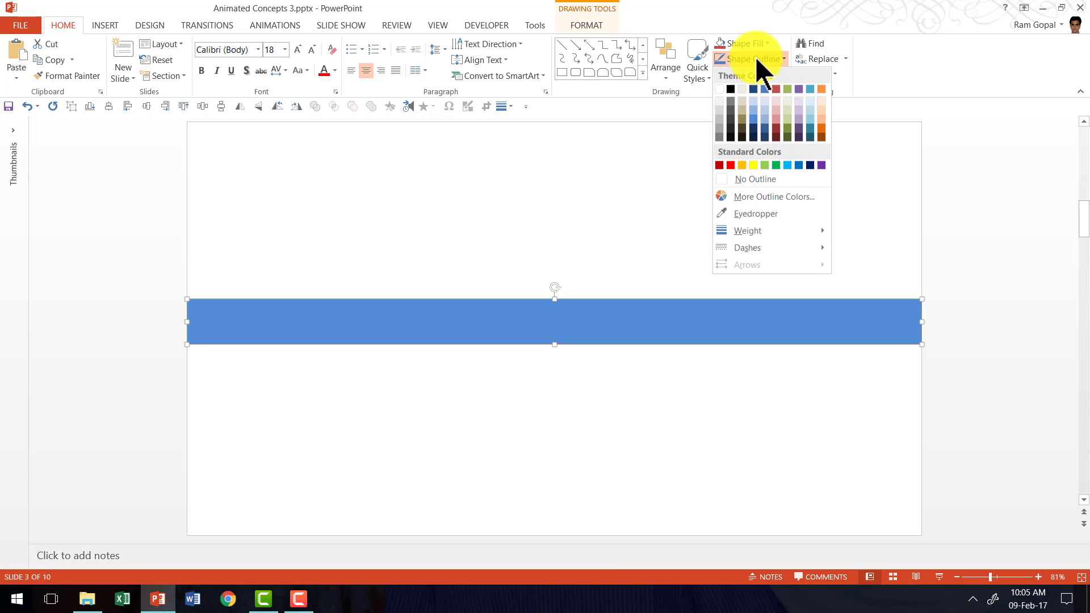
{"action": "left_click", "coordinate": [771, 177]}
{"action": "left_click", "coordinate": [749, 44]}
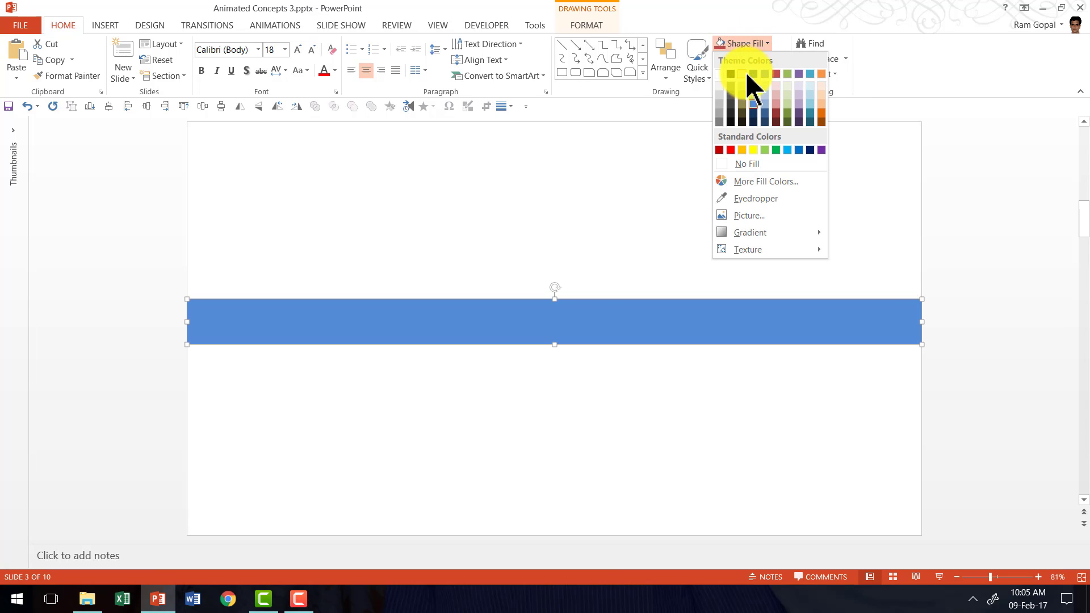
{"action": "left_click", "coordinate": [730, 105]}
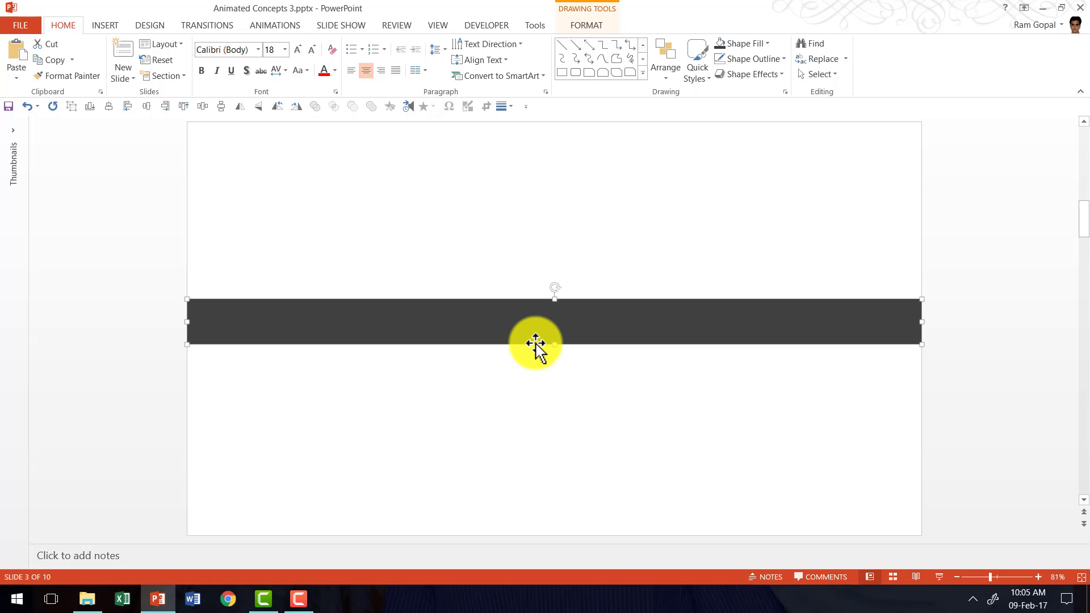
{"action": "left_click_drag", "start_coordinate": [538, 333], "coordinate": [536, 344]}
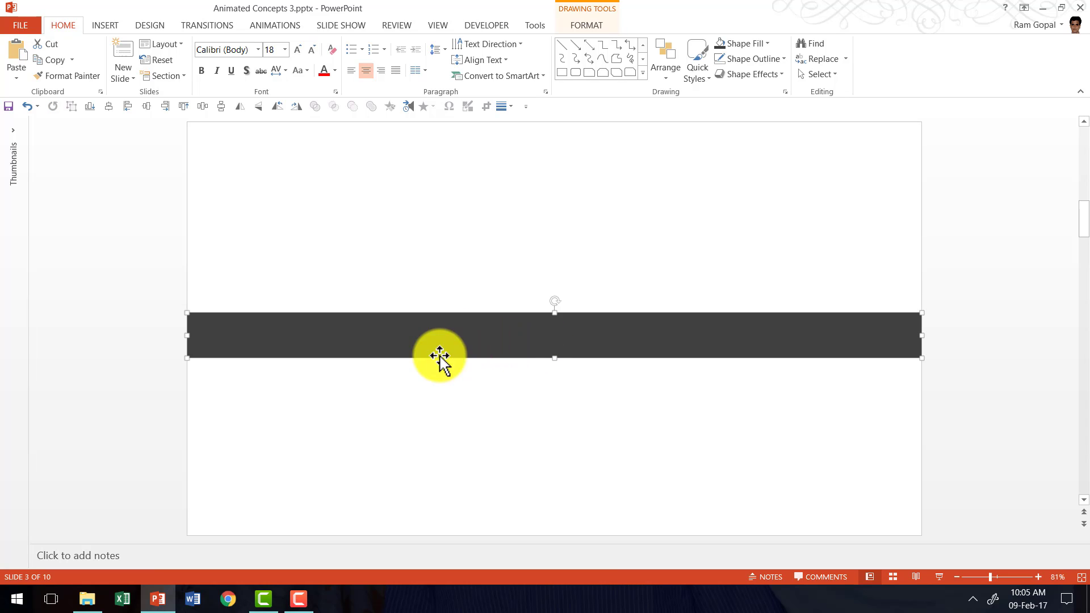
{"action": "left_click", "coordinate": [724, 458]}
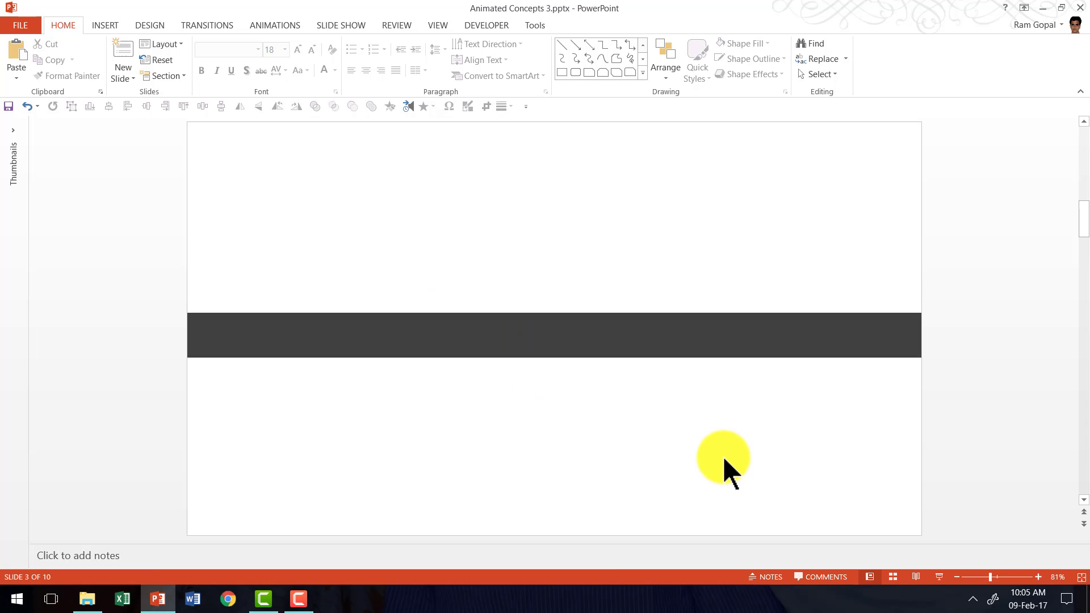
Step: Draw a blue rectangle above the band and move a Ctrl+D duplicate below it for 'Some sample text'
{"action": "left_click", "coordinate": [643, 73]}
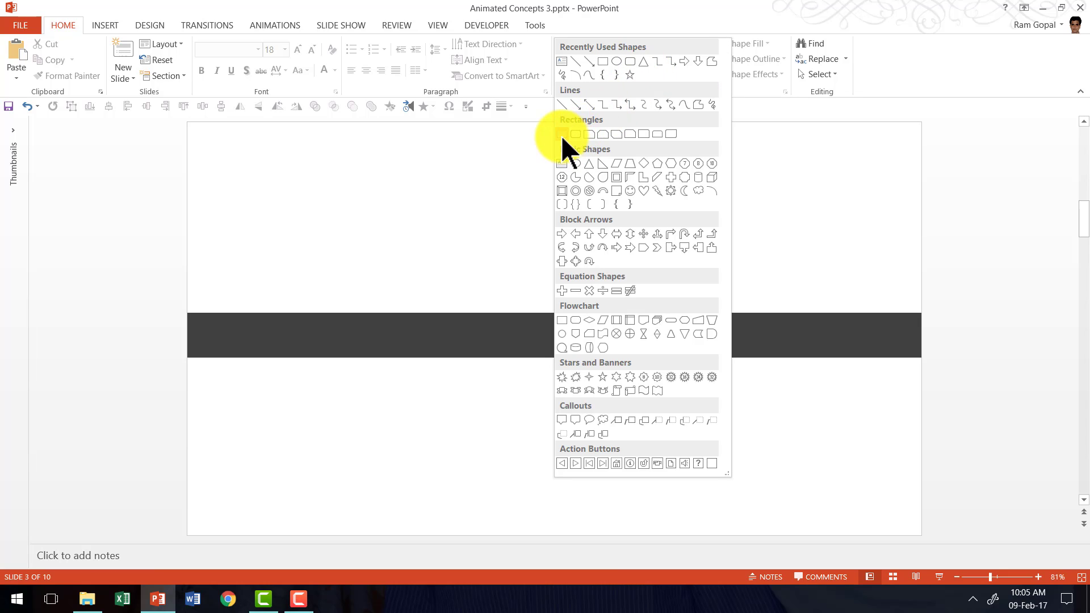
{"action": "left_click", "coordinate": [561, 134]}
{"action": "left_click_drag", "start_coordinate": [342, 194], "coordinate": [513, 312]}
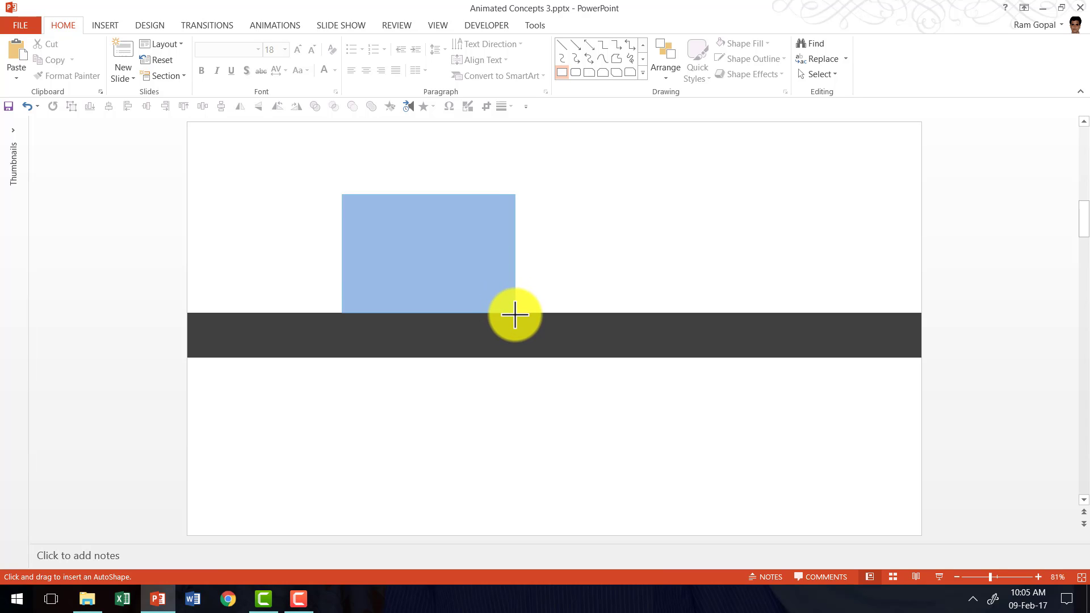
{"action": "left_click_drag", "start_coordinate": [515, 314], "coordinate": [514, 313]}
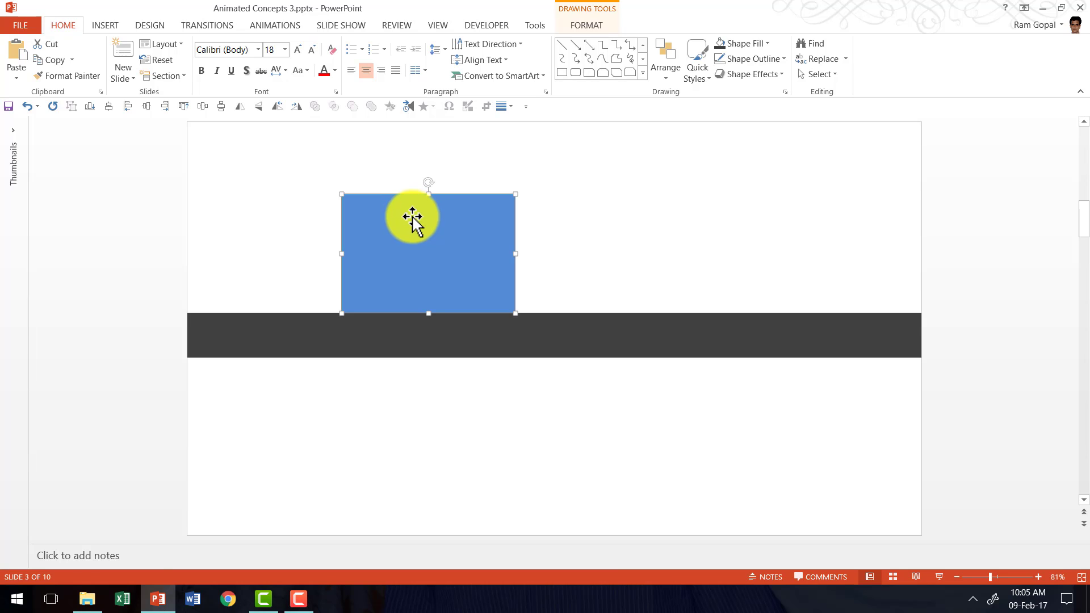
{"action": "key", "text": "ctrl+d"}
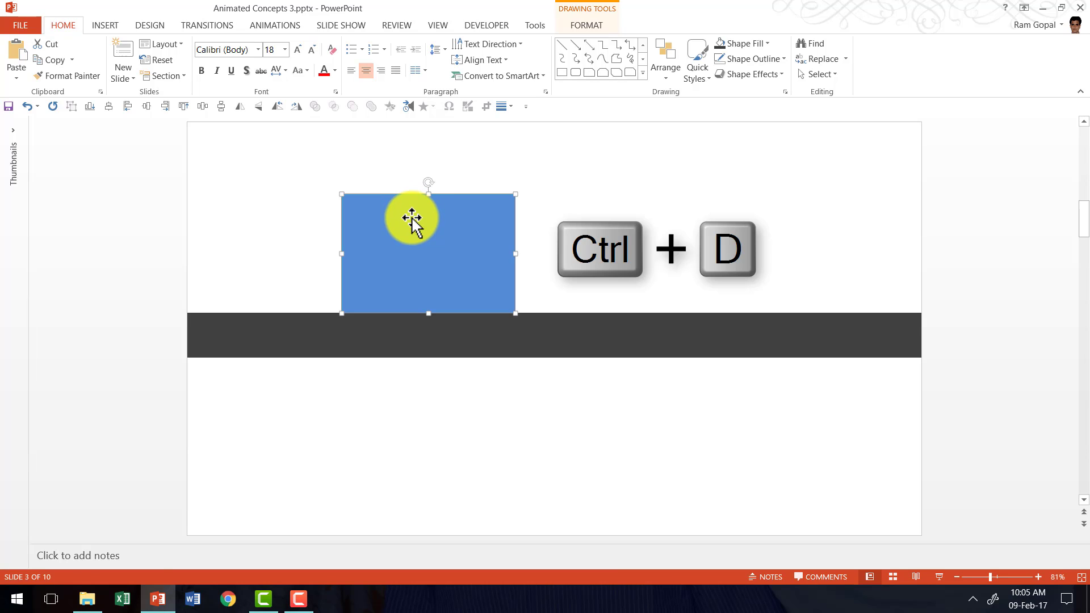
{"action": "left_click_drag", "start_coordinate": [421, 233], "coordinate": [408, 384]}
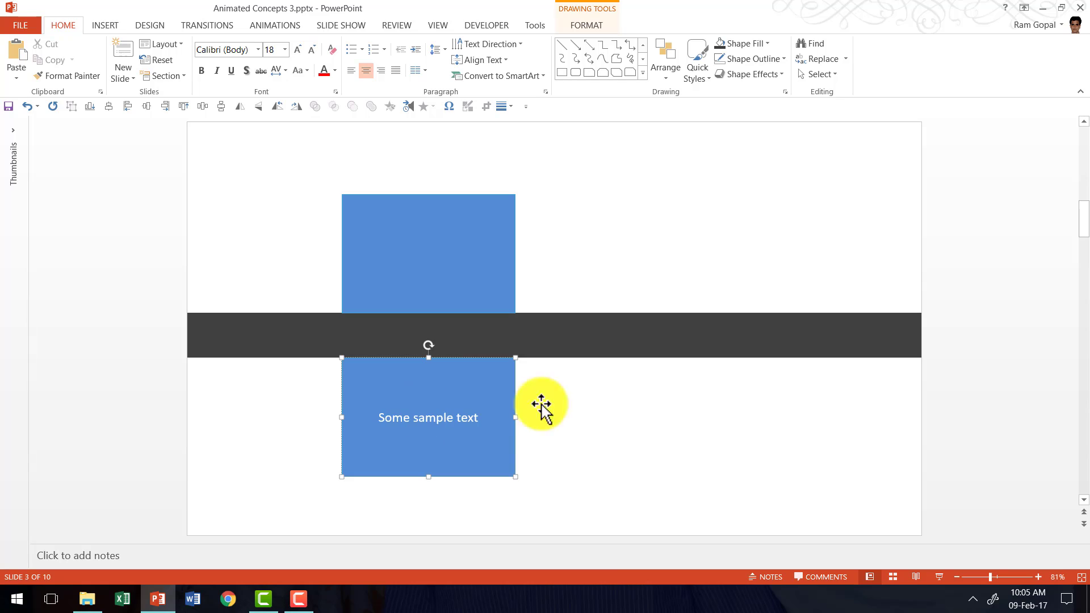
Step: Fill the upper rectangle with the blue flower picture using a Format Shape picture fill
{"action": "left_click", "coordinate": [461, 259]}
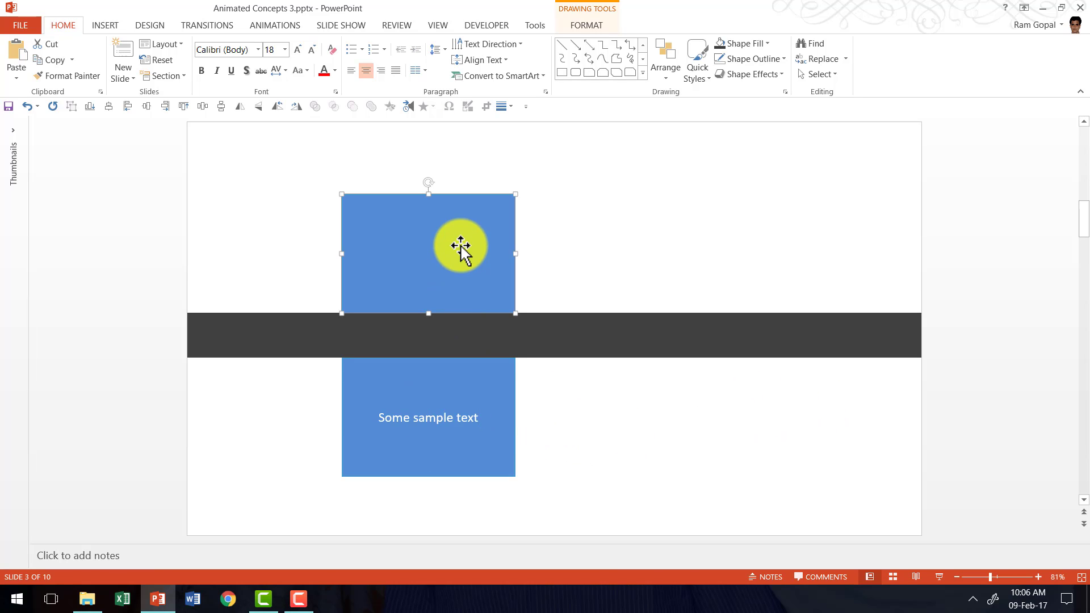
{"action": "right_click", "coordinate": [448, 248]}
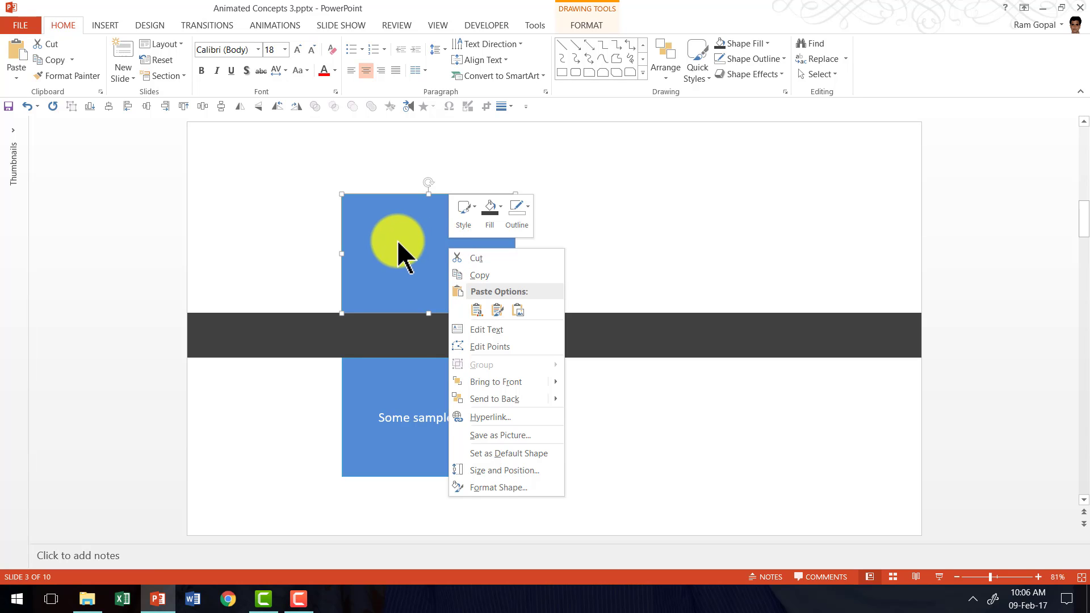
{"action": "left_click", "coordinate": [514, 487]}
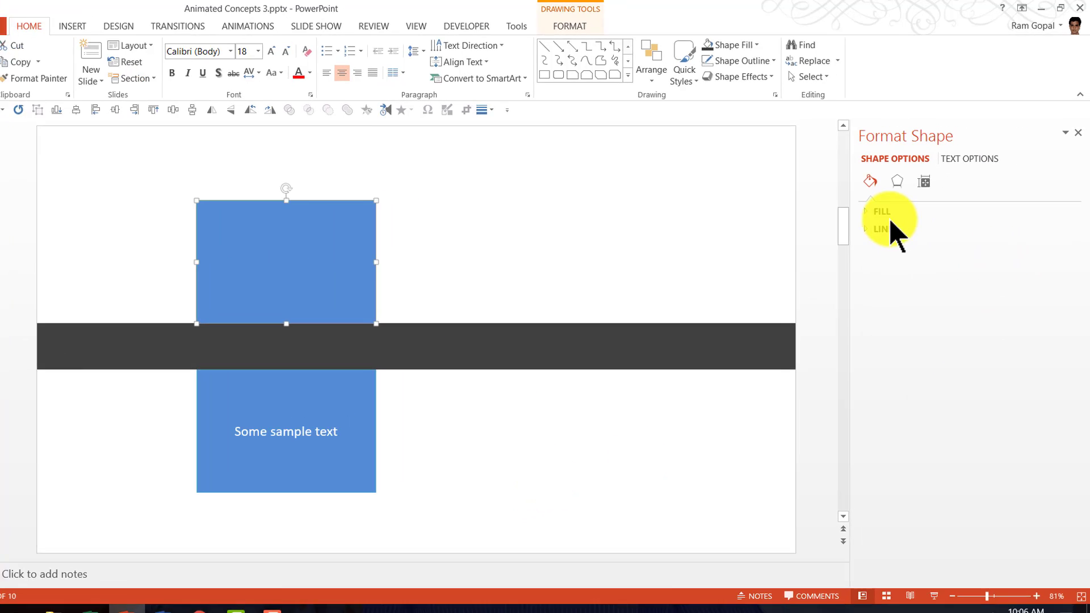
{"action": "left_click", "coordinate": [888, 215]}
{"action": "left_click", "coordinate": [894, 280]}
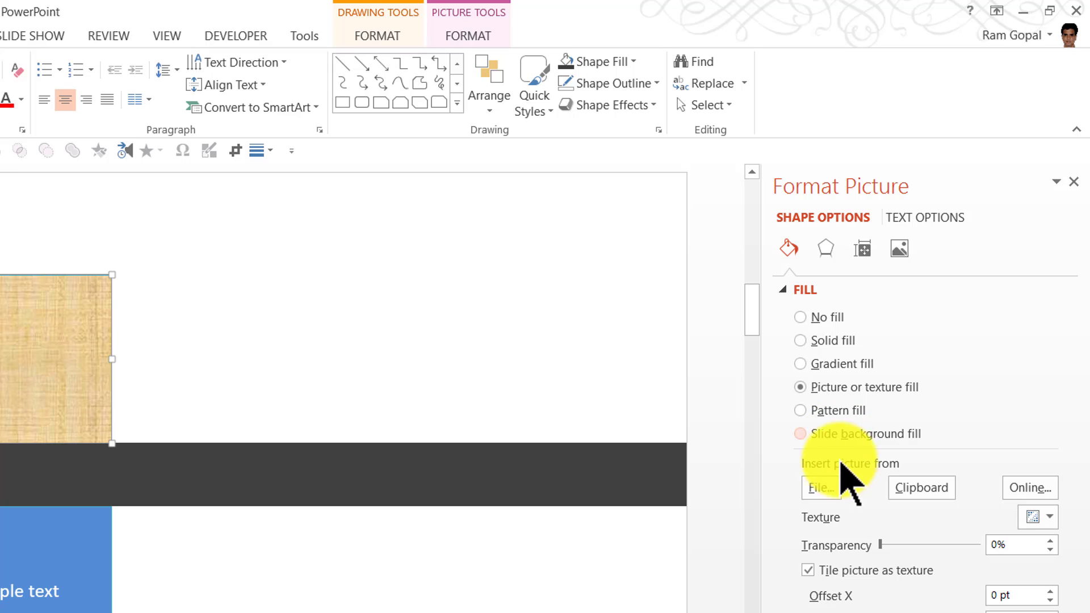
{"action": "left_click", "coordinate": [821, 488]}
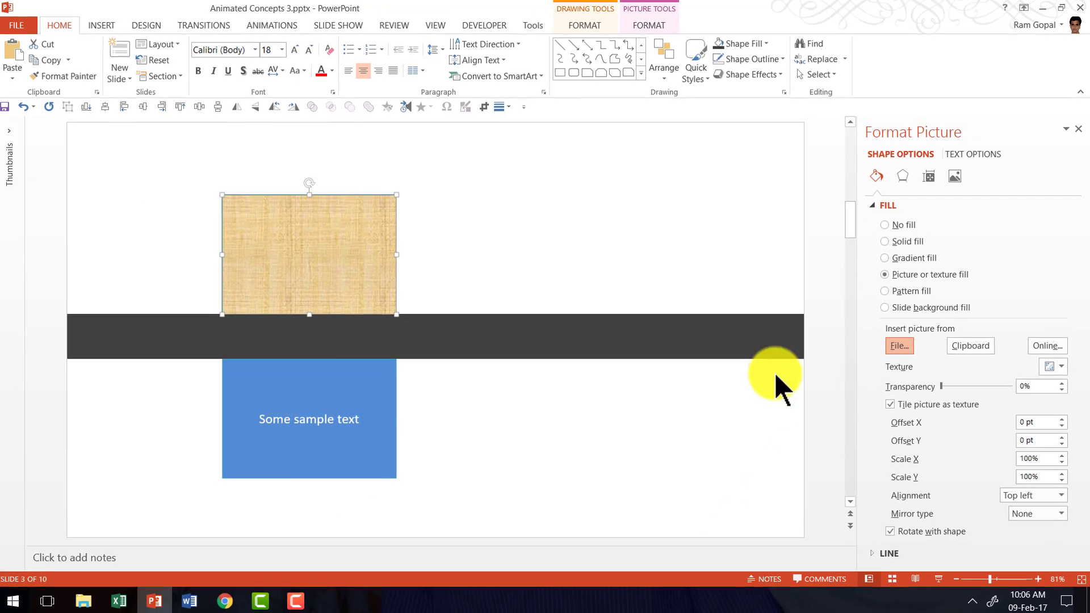
{"action": "left_click_drag", "start_coordinate": [584, 93], "coordinate": [584, 130]}
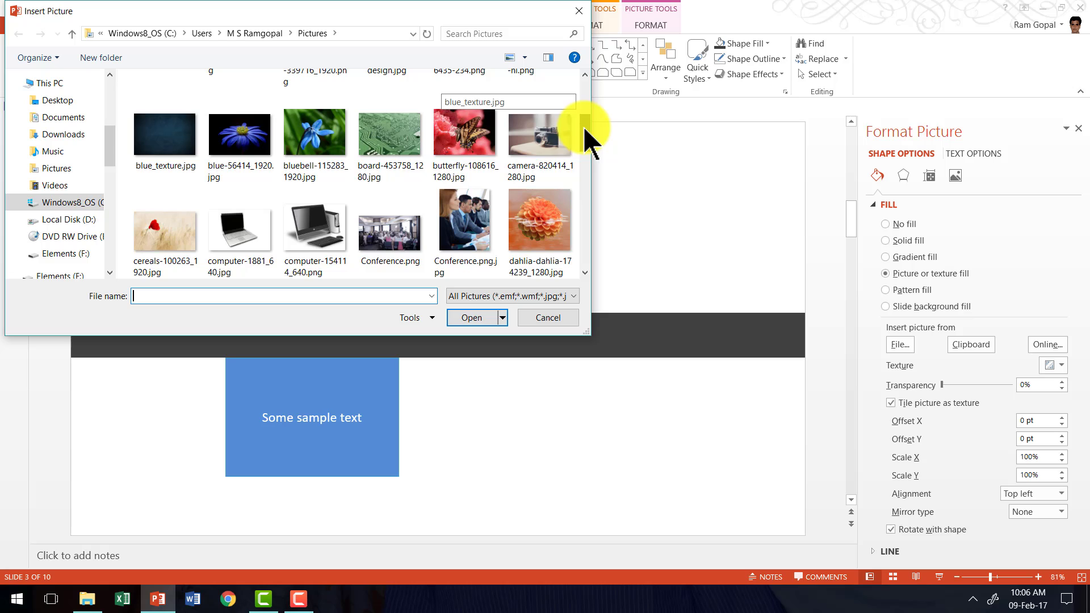
{"action": "left_click", "coordinate": [305, 146]}
{"action": "left_click", "coordinate": [472, 317]}
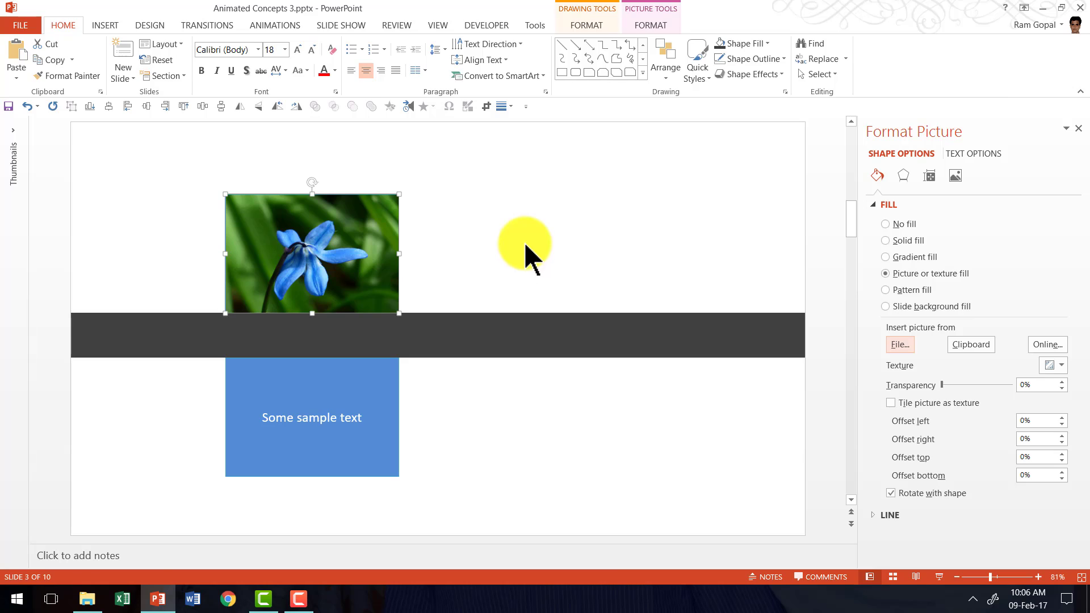
{"action": "left_click", "coordinate": [461, 465]}
{"action": "key", "text": "alt+a"}
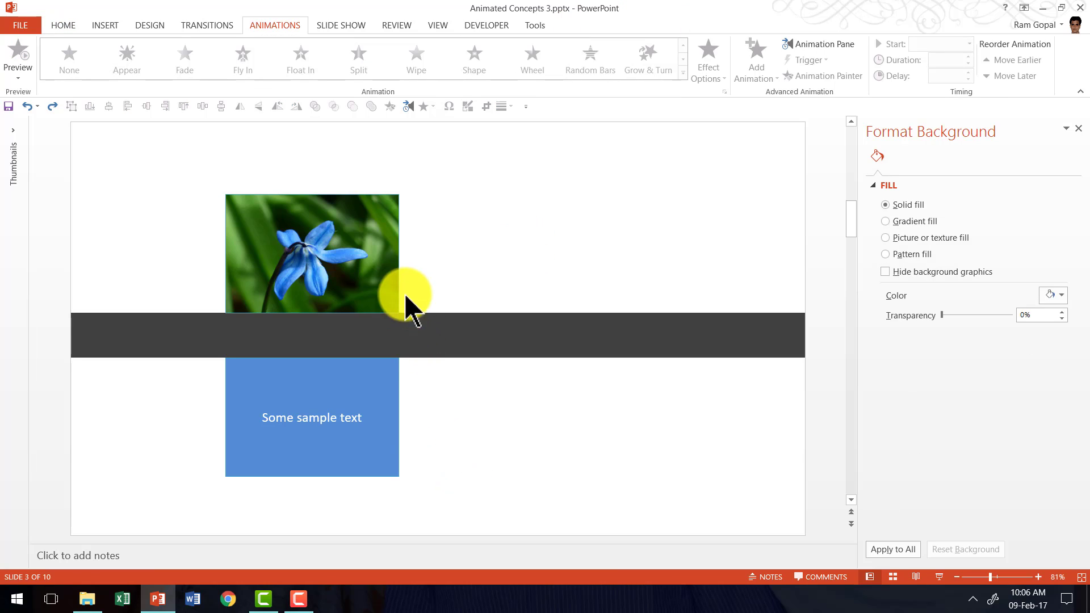
Step: Apply the Peek In entrance effect to the flower picture and the text box
{"action": "left_click", "coordinate": [354, 266]}
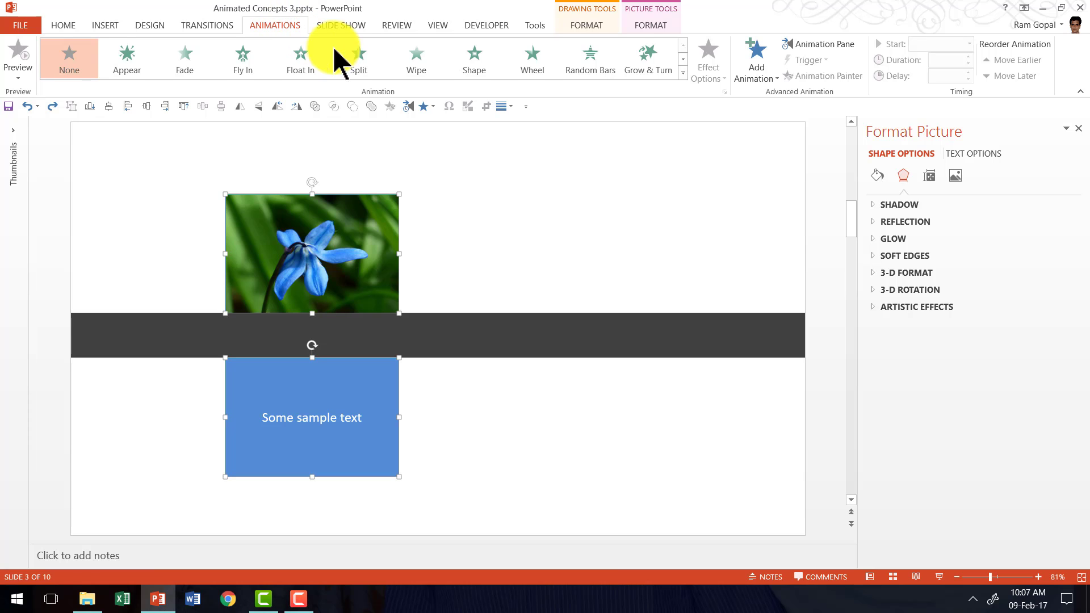
{"action": "left_click", "coordinate": [683, 73]}
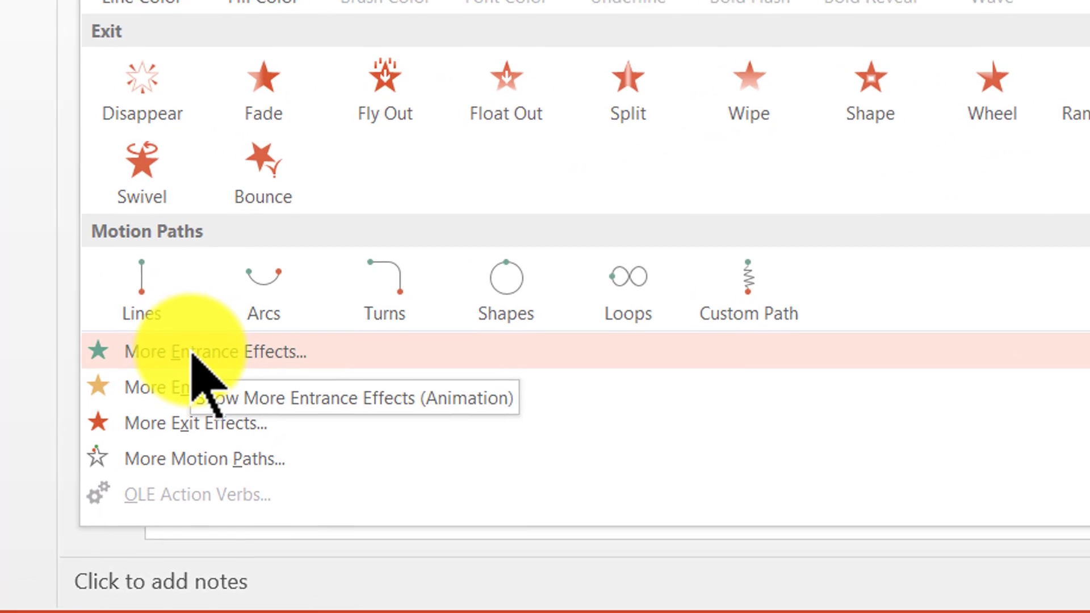
{"action": "left_click", "coordinate": [92, 444]}
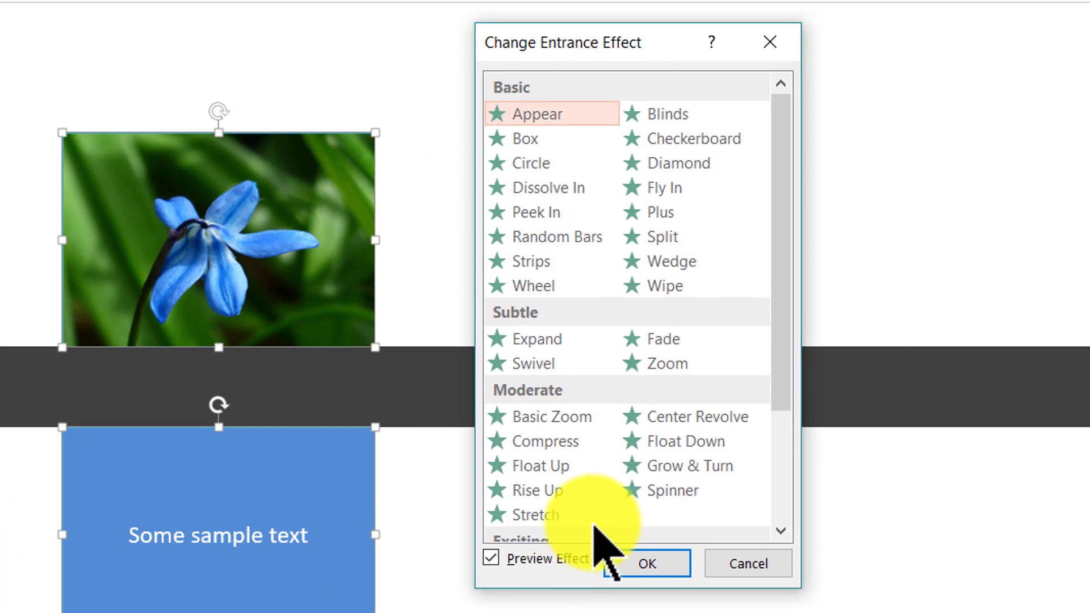
{"action": "left_click", "coordinate": [525, 218]}
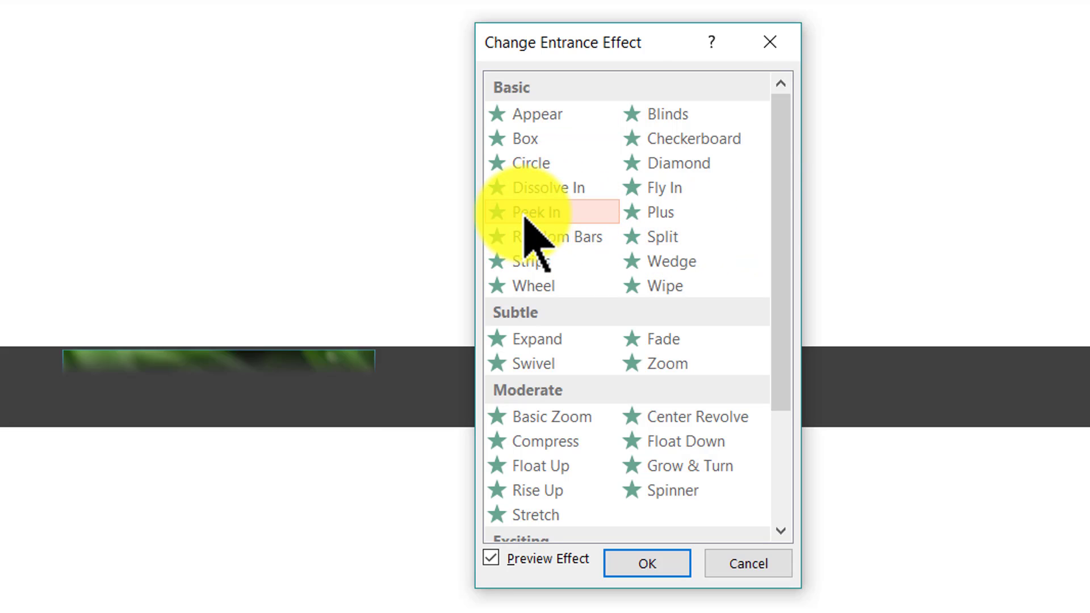
{"action": "left_click", "coordinate": [673, 563]}
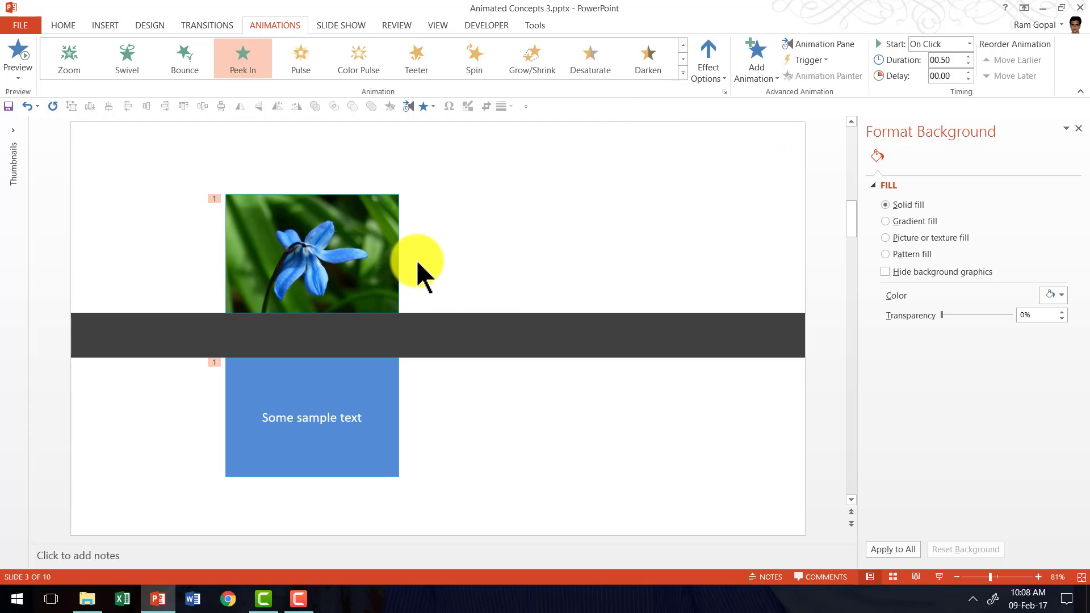
Step: Set the text box's Peek In to From Top, show the Animation Pane, and start the show
{"action": "left_click", "coordinate": [375, 377]}
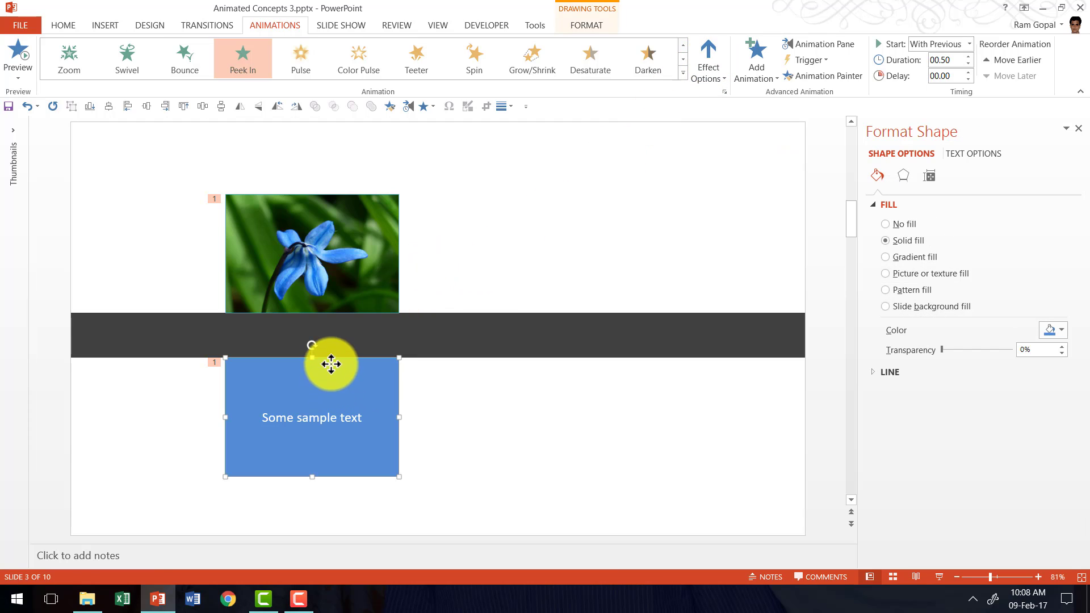
{"action": "left_click", "coordinate": [723, 60]}
{"action": "left_click", "coordinate": [726, 199]}
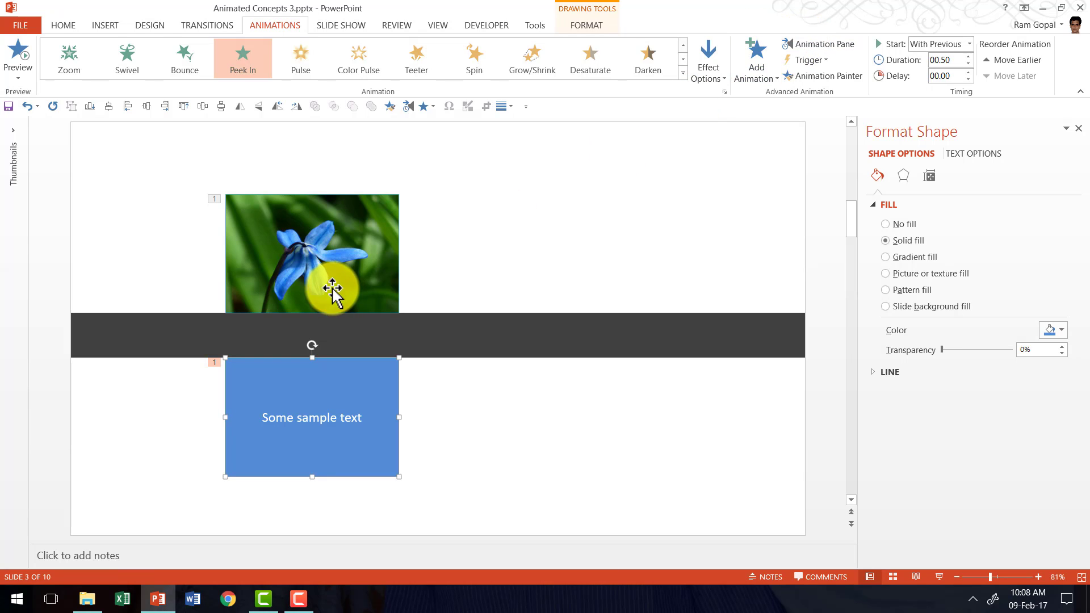
{"action": "left_click", "coordinate": [835, 43]}
{"action": "left_click", "coordinate": [1078, 128]}
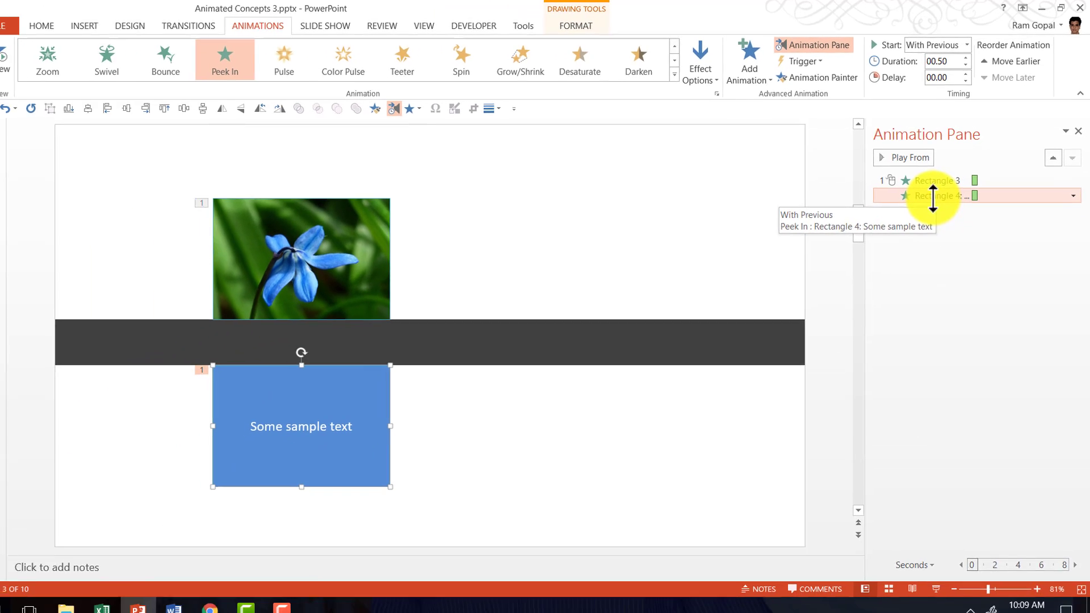
{"action": "left_click", "coordinate": [939, 578]}
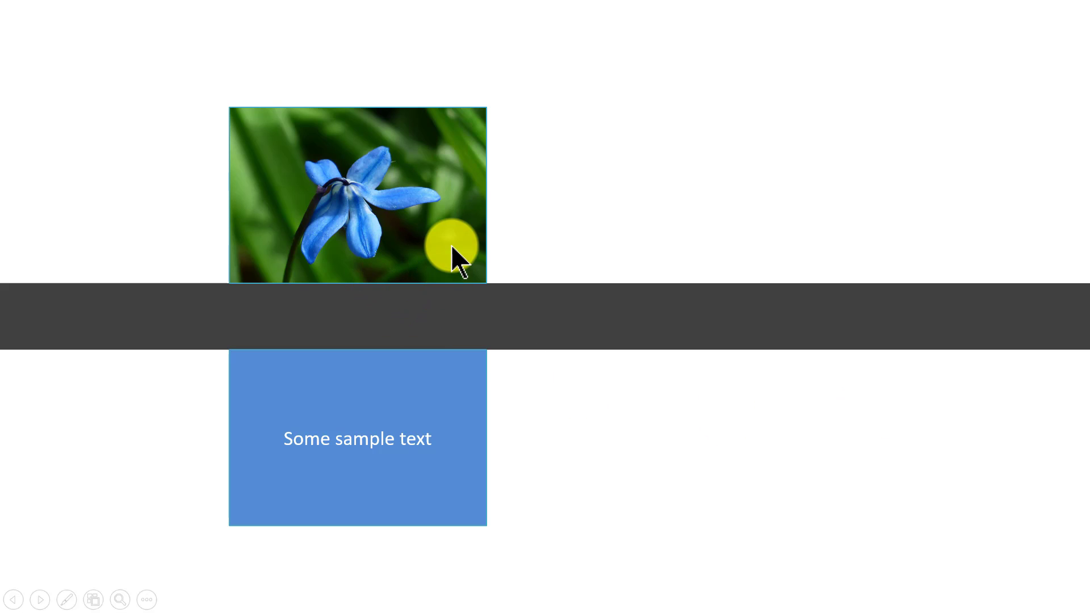
Step: Replay both Peek In animations in the slide show, then exit to editing view
{"action": "left_click", "coordinate": [822, 442]}
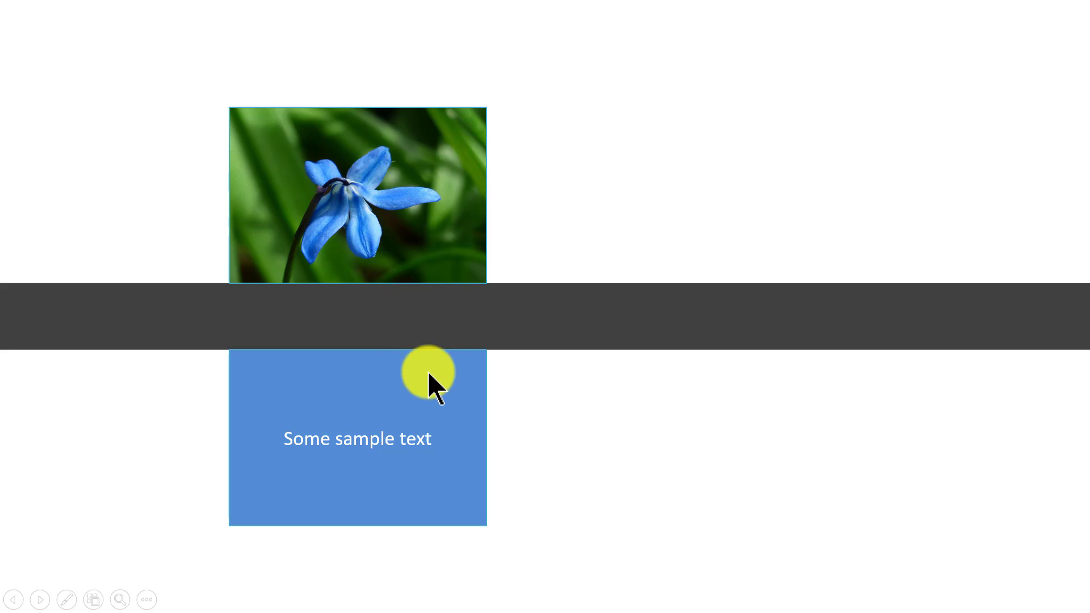
{"action": "left_click", "coordinate": [724, 429]}
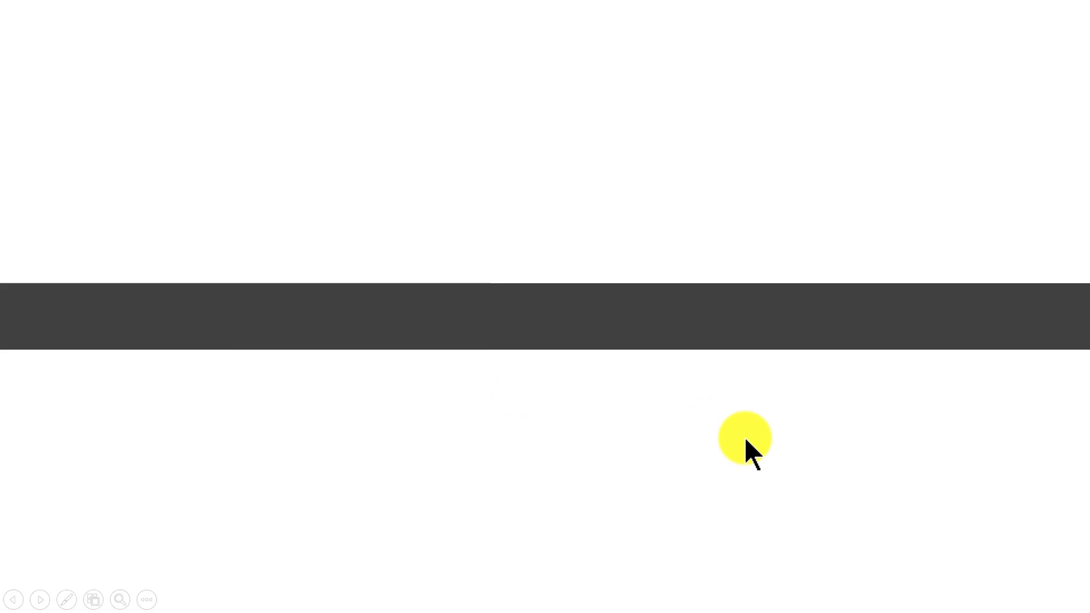
{"action": "left_click", "coordinate": [745, 440]}
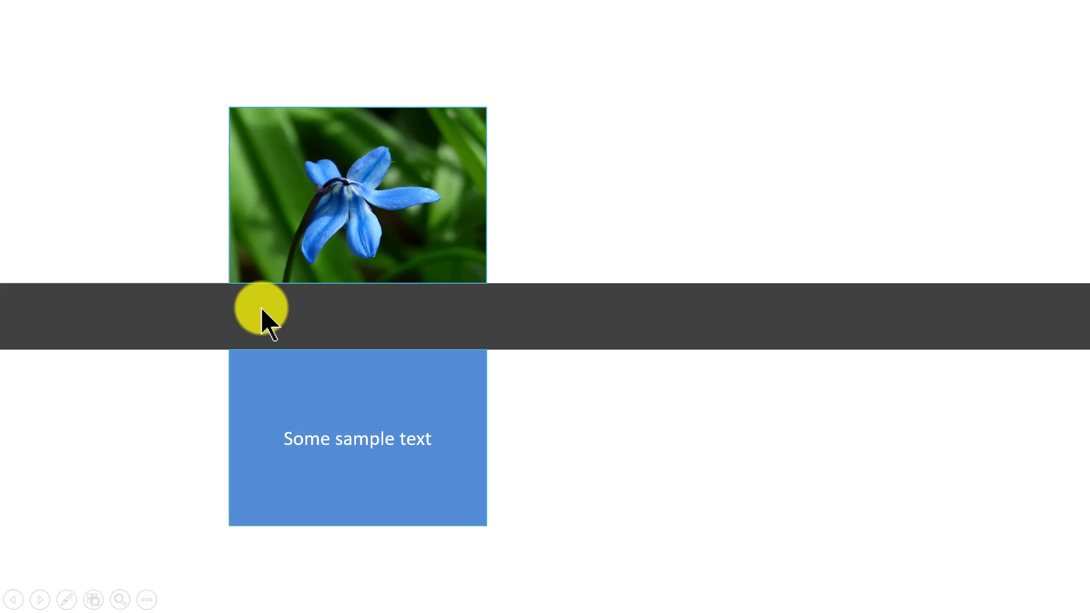
{"action": "key", "text": "Escape"}
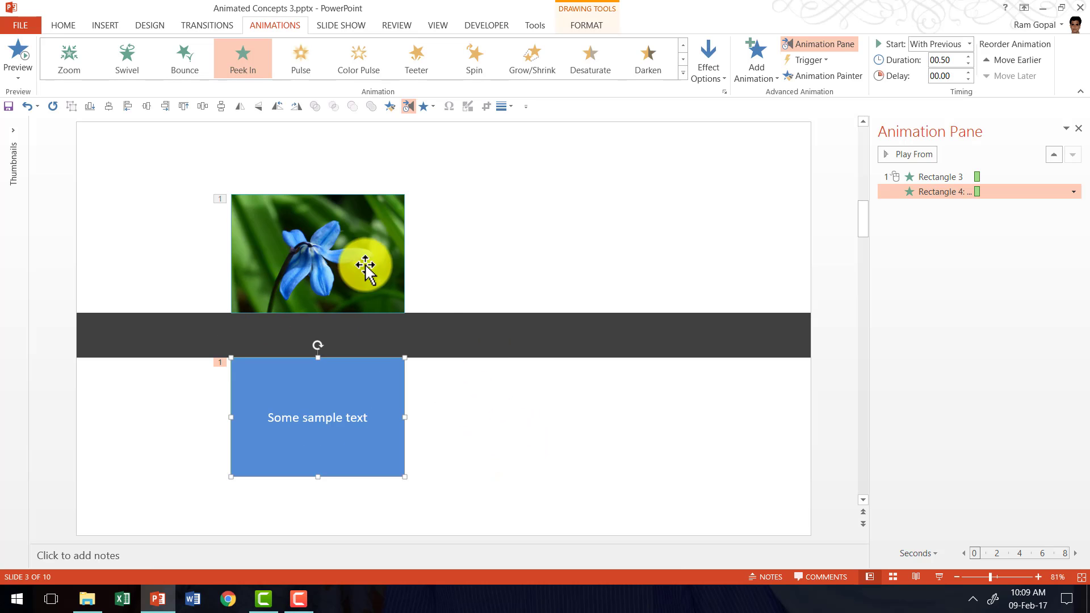
Step: Send the flower picture and text box behind the dark band, then test it in the slide show
{"action": "left_click", "coordinate": [369, 298]}
{"action": "left_click", "coordinate": [357, 406], "text": "shift"}
{"action": "right_click", "coordinate": [359, 408]}
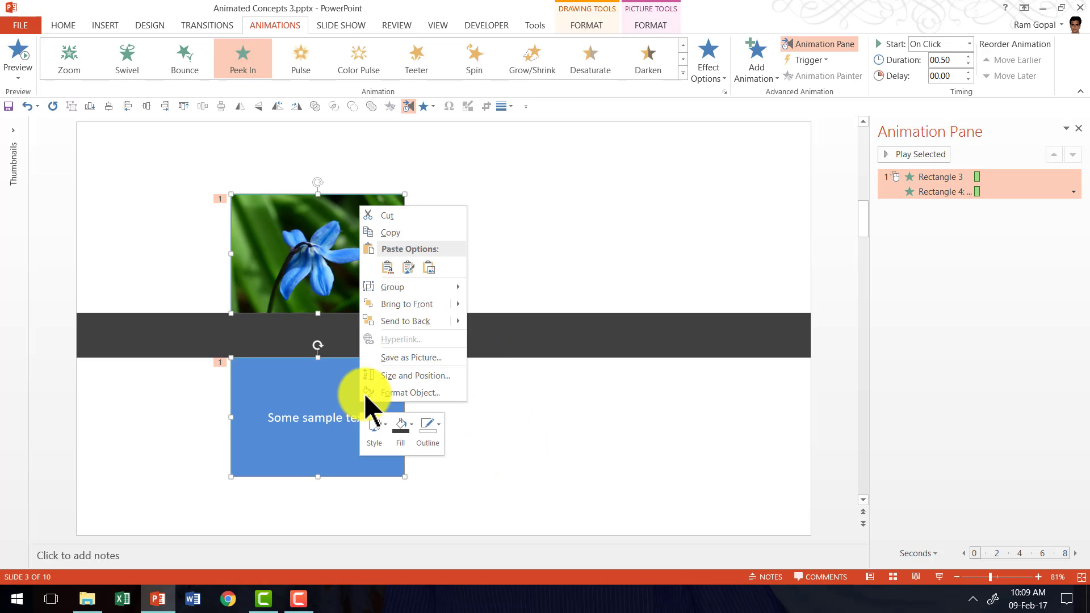
{"action": "left_click", "coordinate": [410, 322]}
{"action": "left_click", "coordinate": [438, 433]}
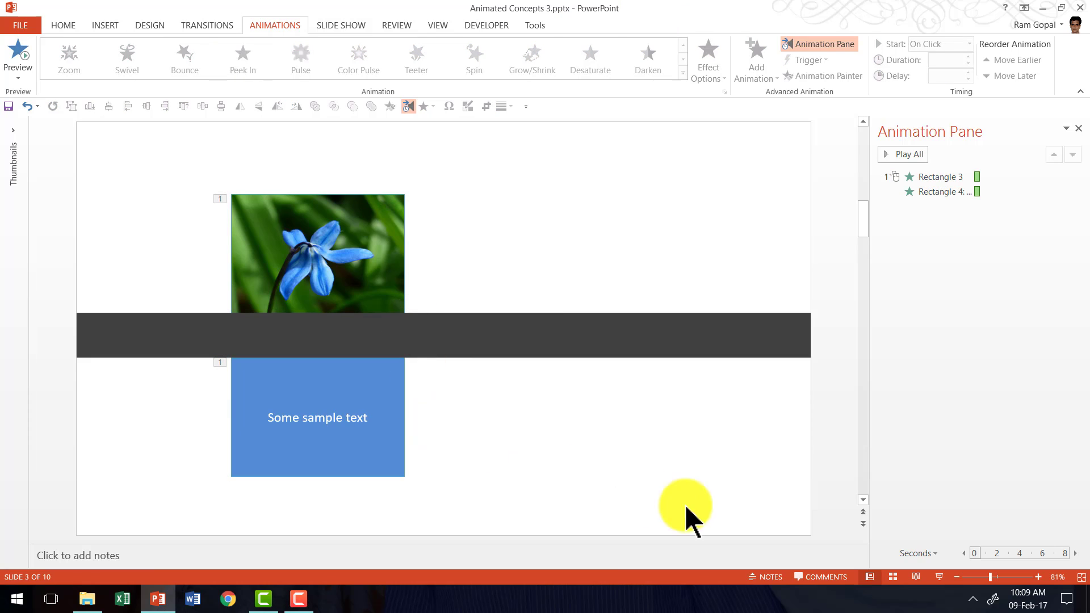
{"action": "left_click", "coordinate": [936, 577]}
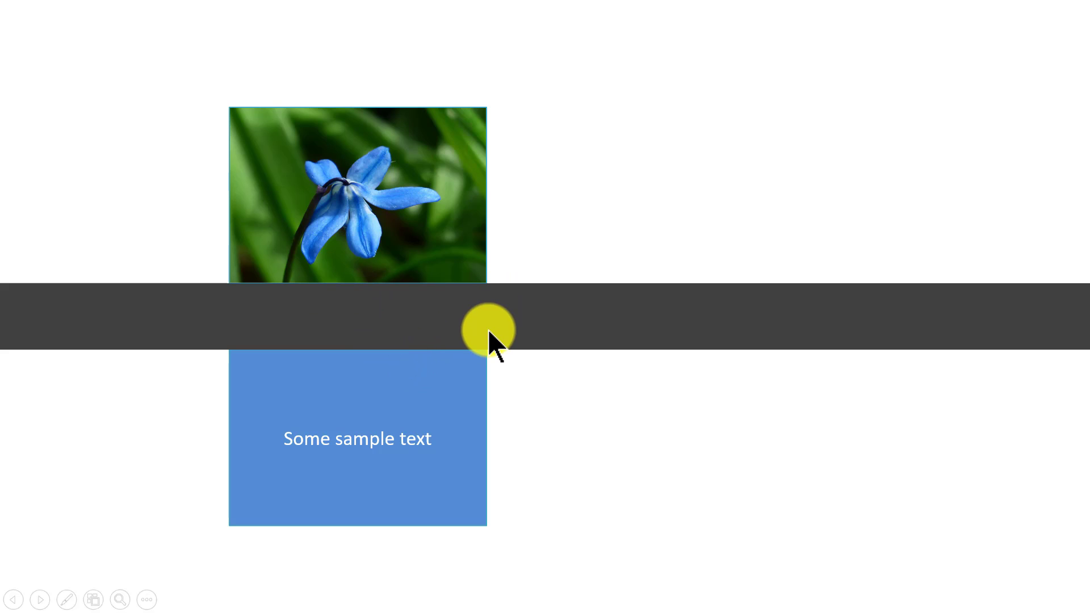
{"action": "key", "text": "Escape"}
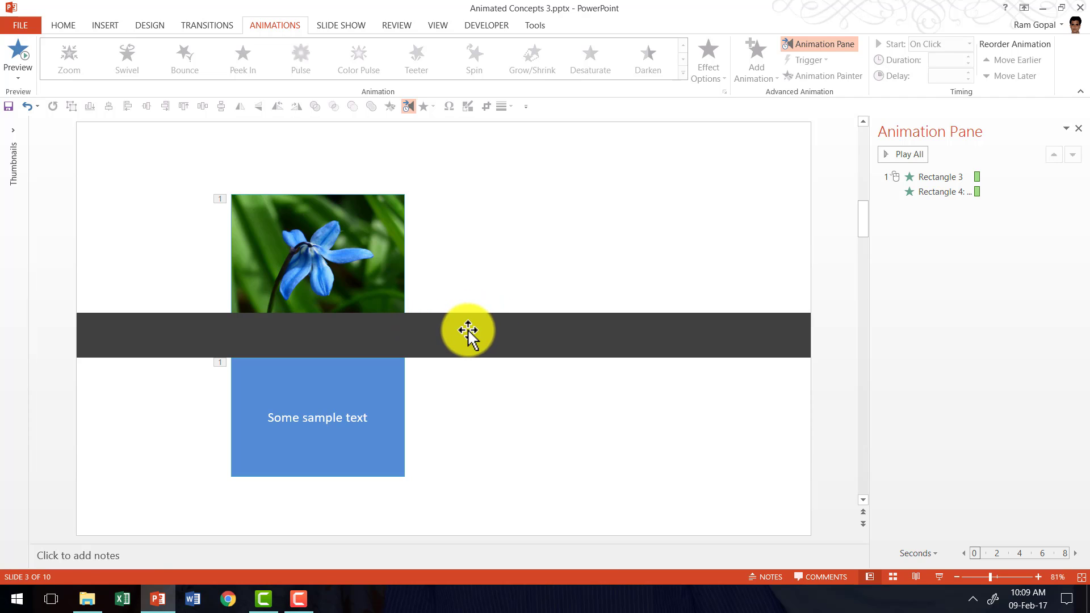